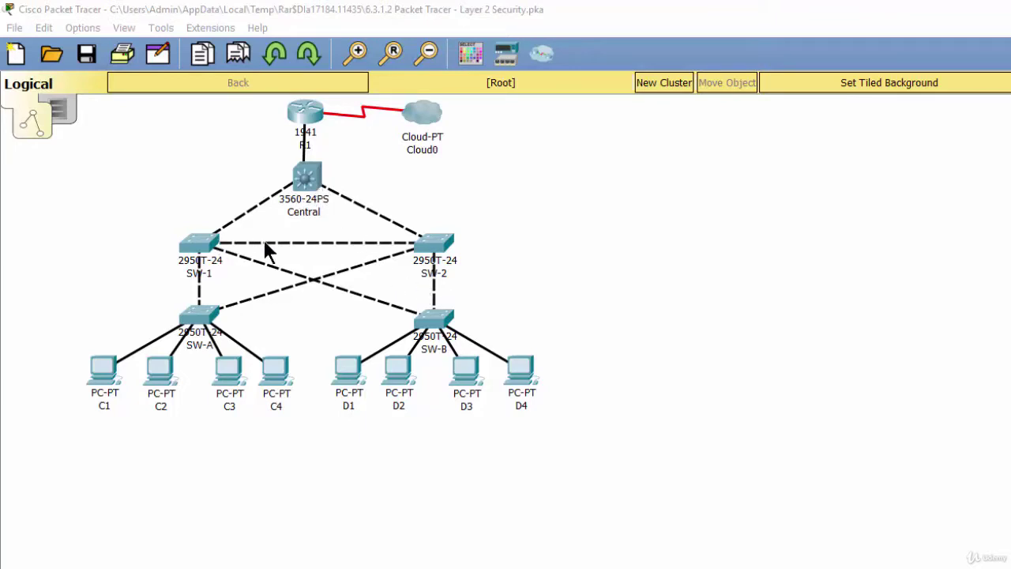
Open SW-A's command line and enter privileged mode, then global configuration mode
left_click(201, 322)
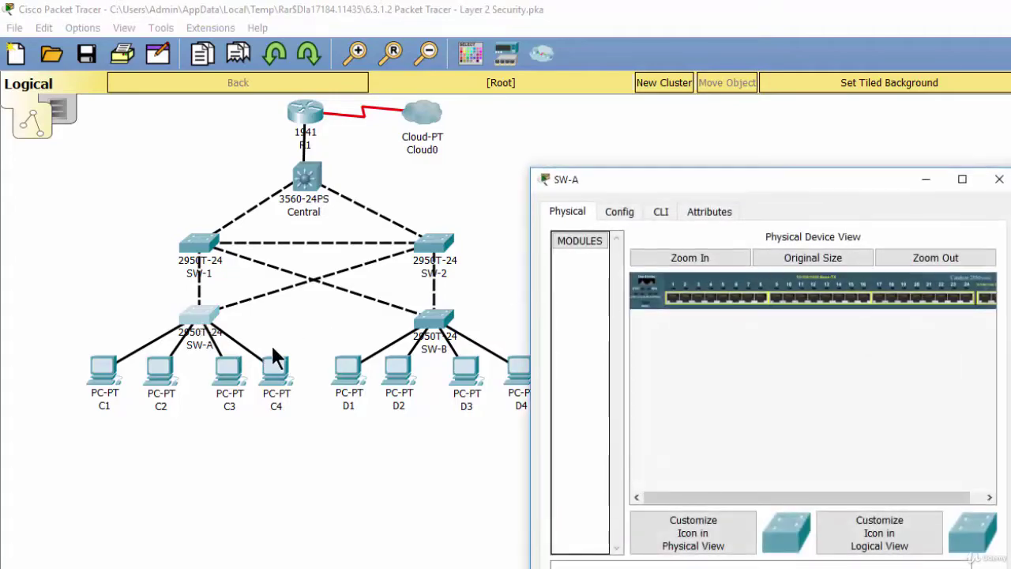
left_click(663, 211)
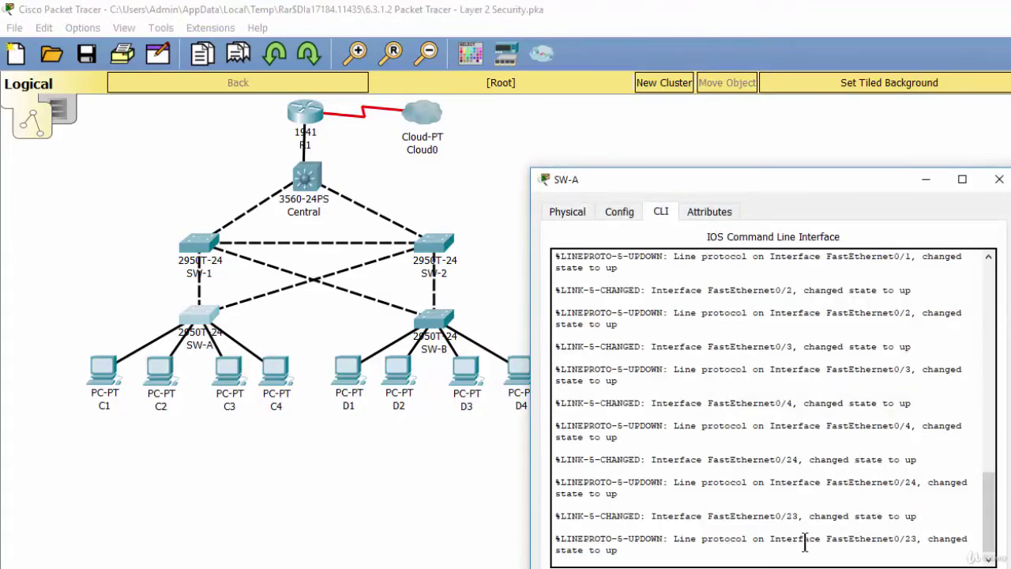
key("Return")
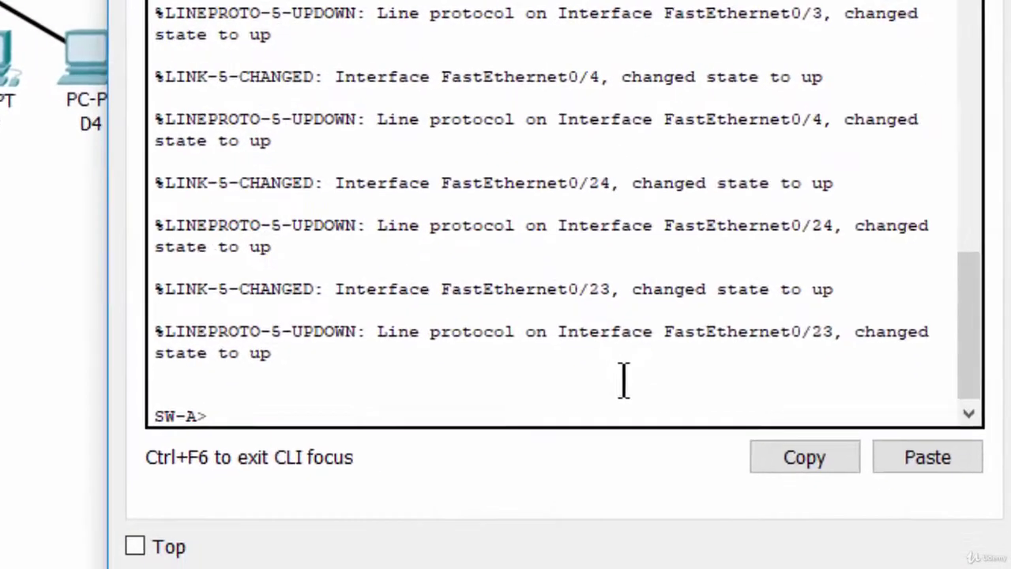
type("en")
key("Return")
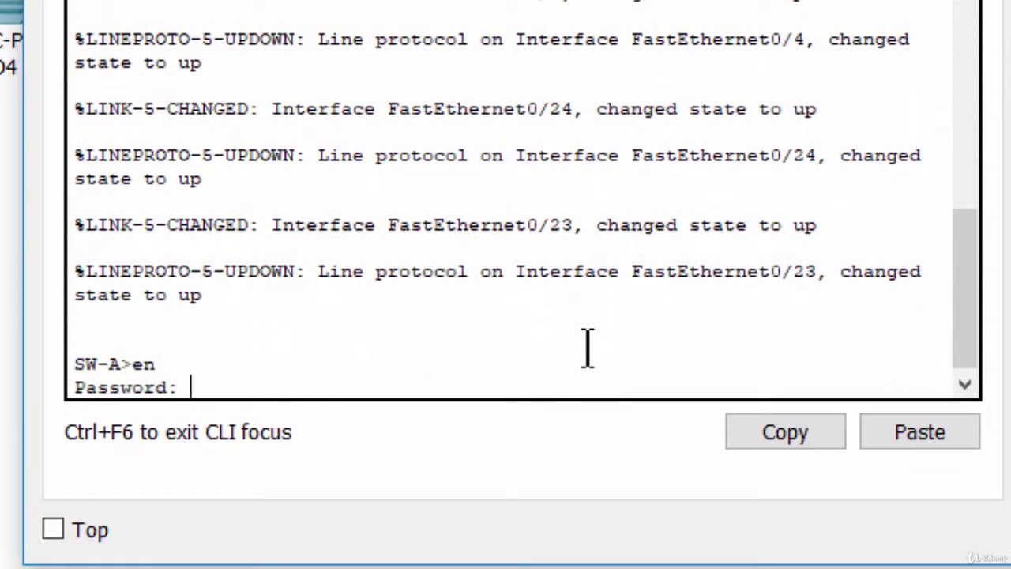
key("Return")
key("Return")
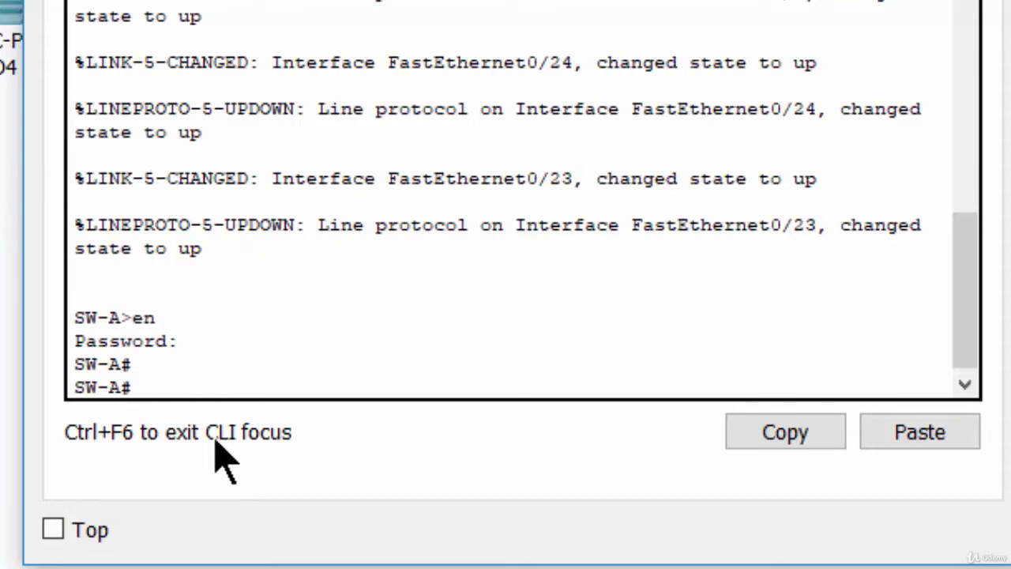
type("conf t")
key("Return")
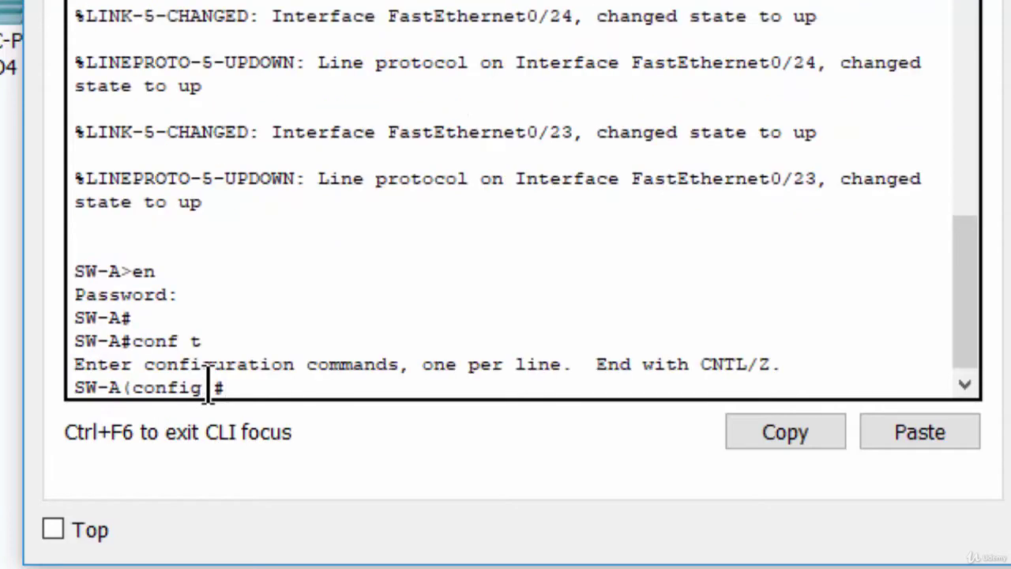
Enable spanning-tree PortFast on SW-A interface range Fa0/1 - 4
type("int range f")
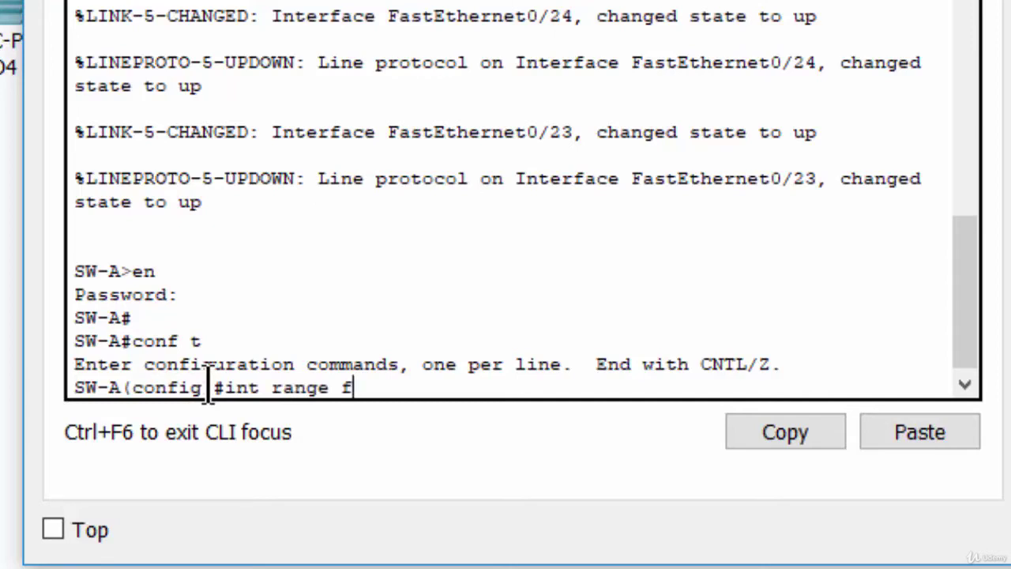
type("0/1 - 4")
key("Return")
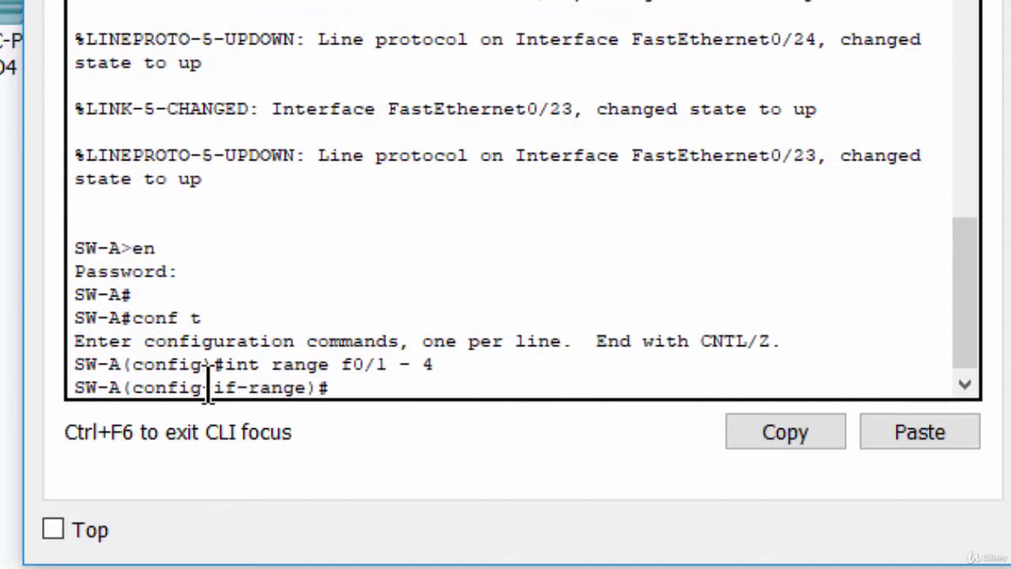
type("spannin")
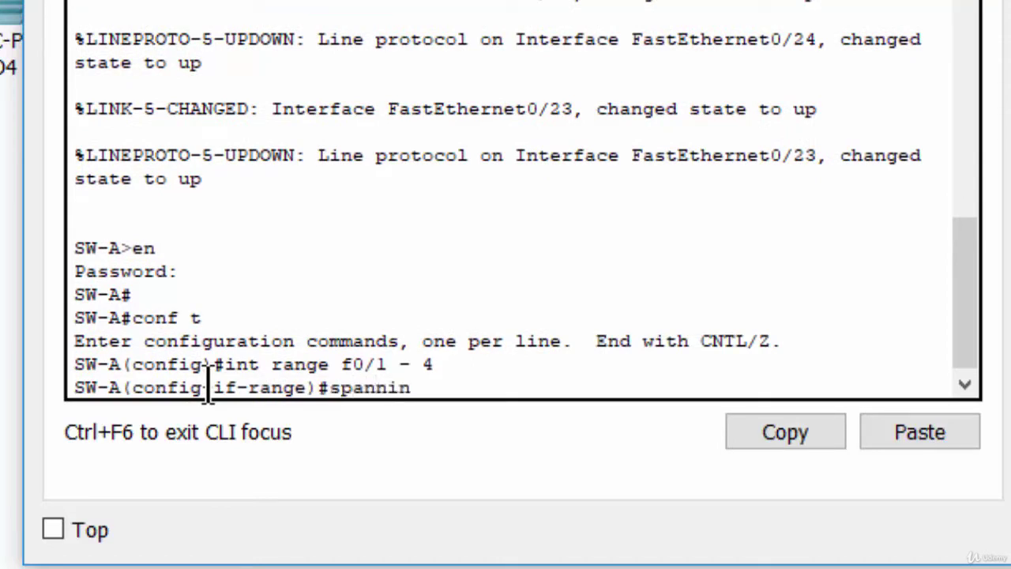
type("g-tree port")
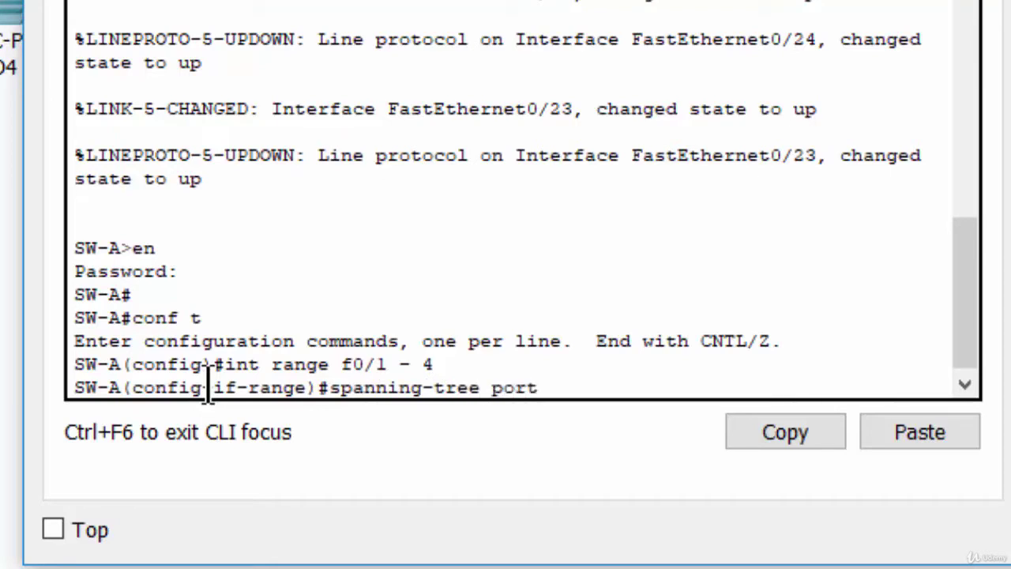
type("fast")
key("Return")
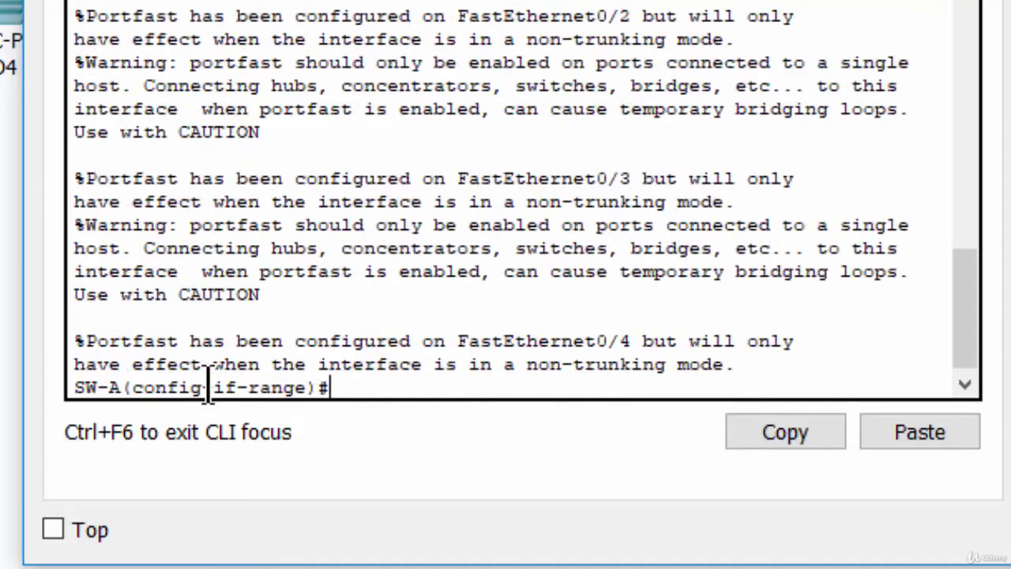
key("Return")
key("Return")
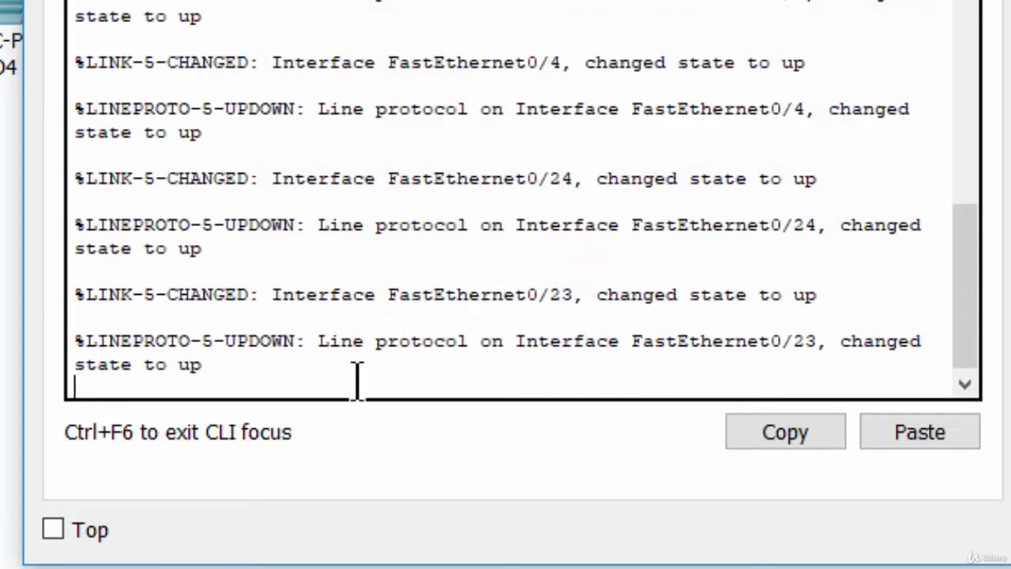
Bring SW-B's CLI into privileged mode, then global configuration mode with conf t
key("Return")
type("en")
key("Return")
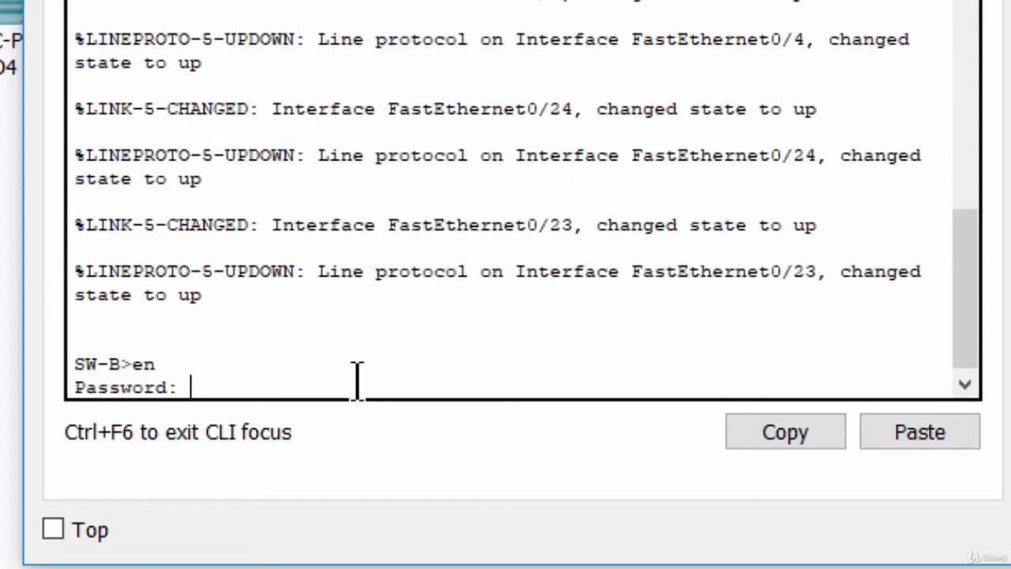
key("Return")
key("Return")
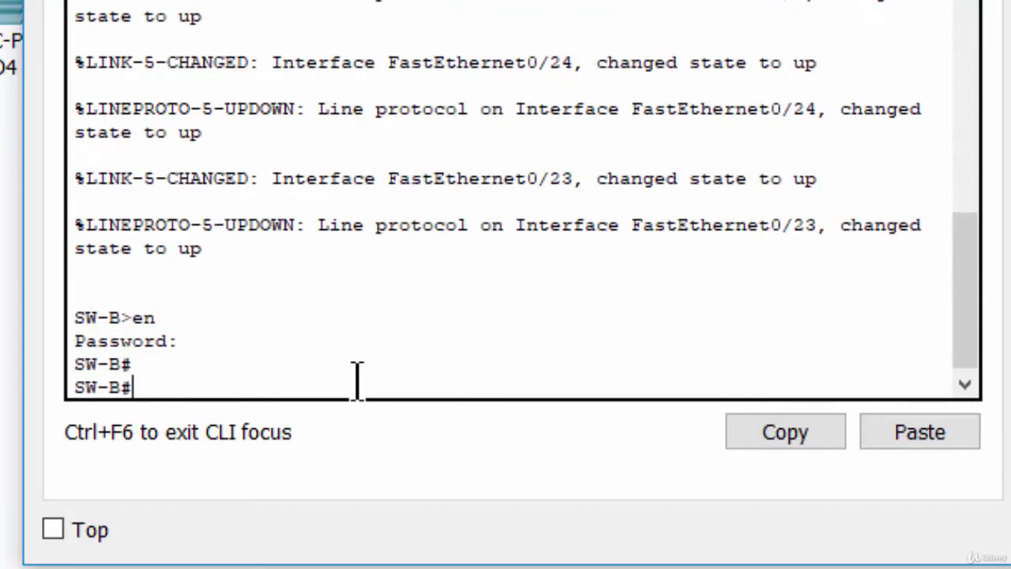
type("conf t")
key("Return")
type("spa")
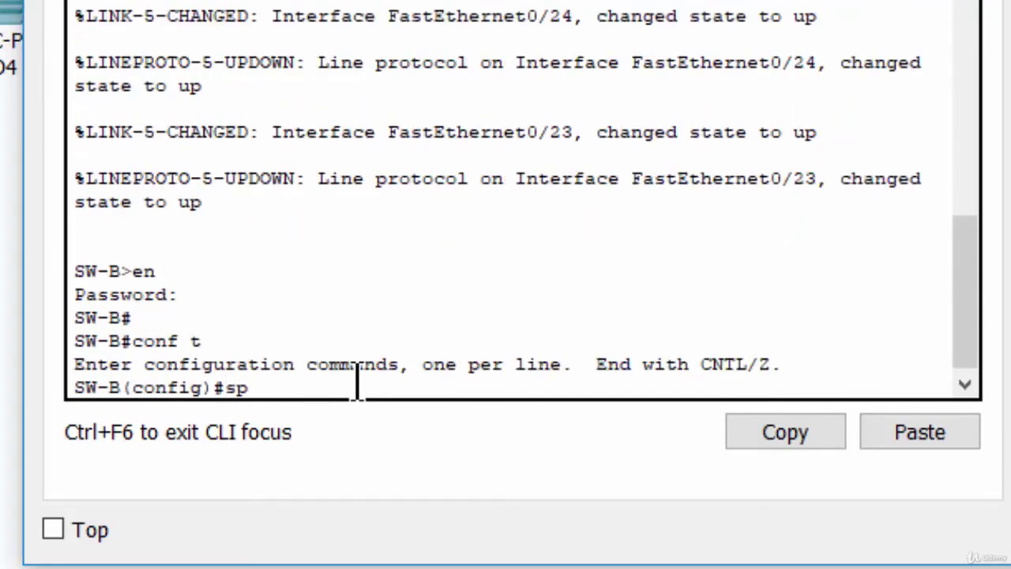
key("BackSpace")
key("BackSpace")
key("BackSpace")
Enable spanning-tree PortFast on SW-B interface range Fa0/1 - 4
type("int range ")
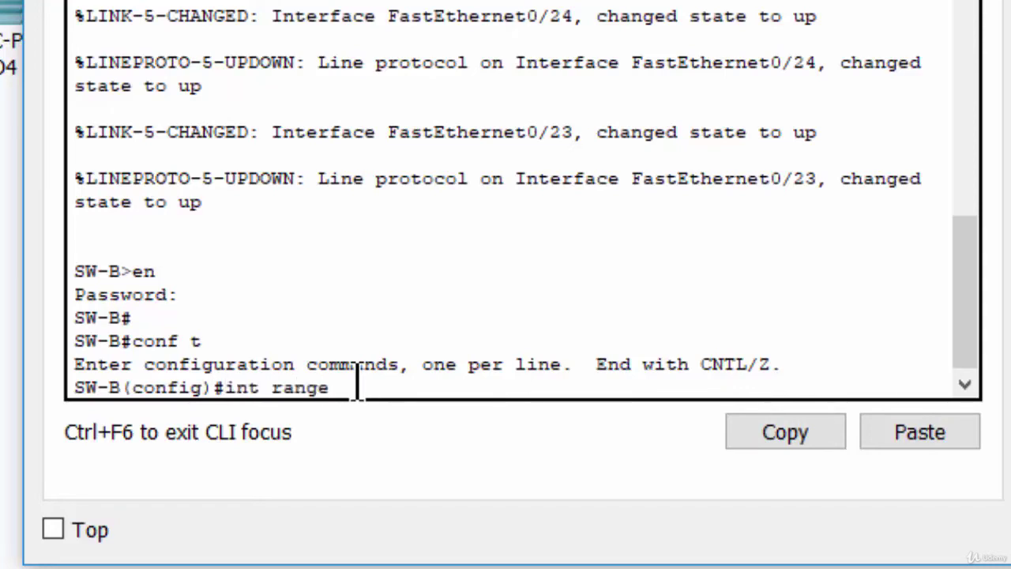
type("fa0/1 - 4")
key("Return")
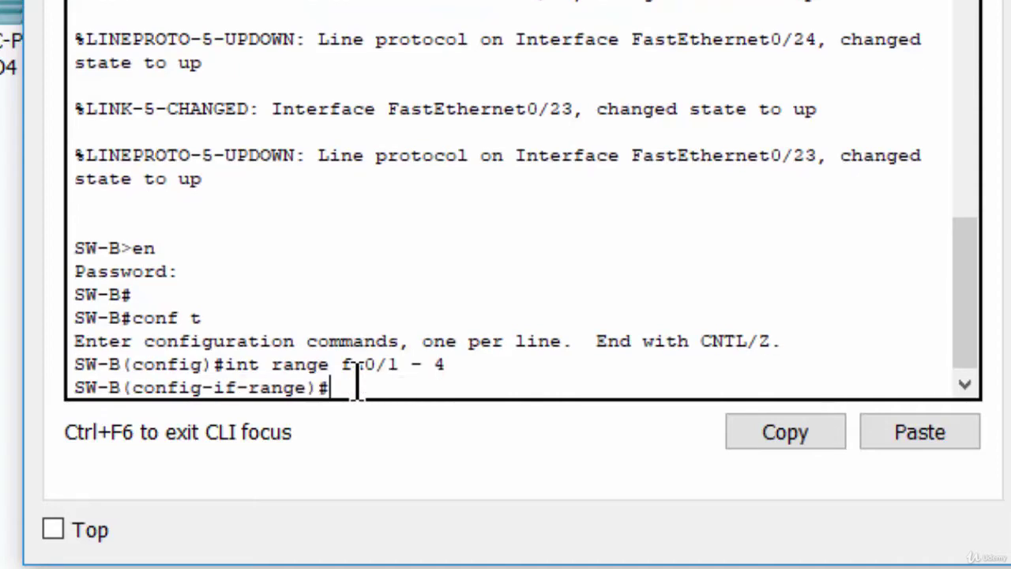
type("spa")
key("Tab")
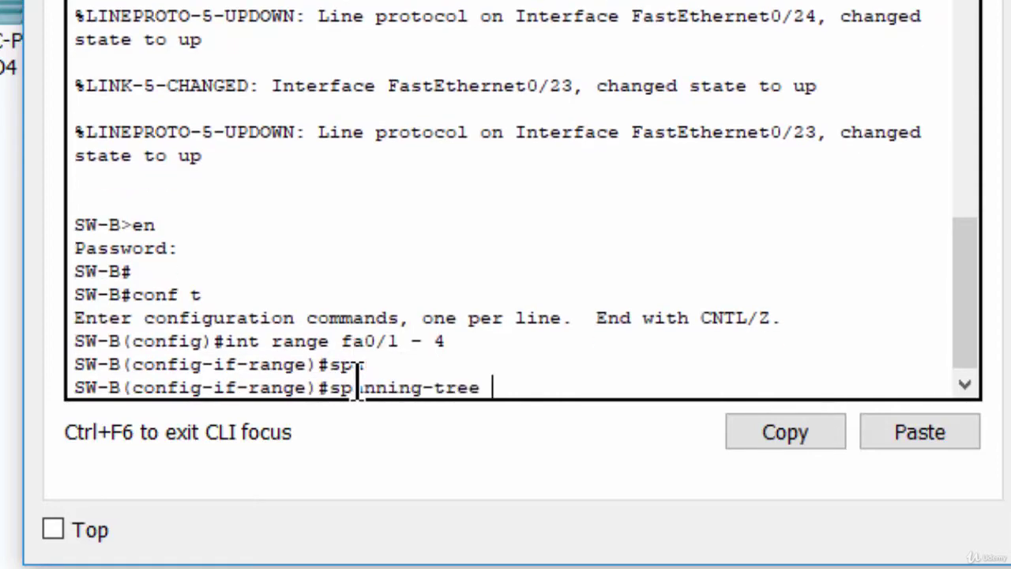
type("po")
key("Tab")
key("Return")
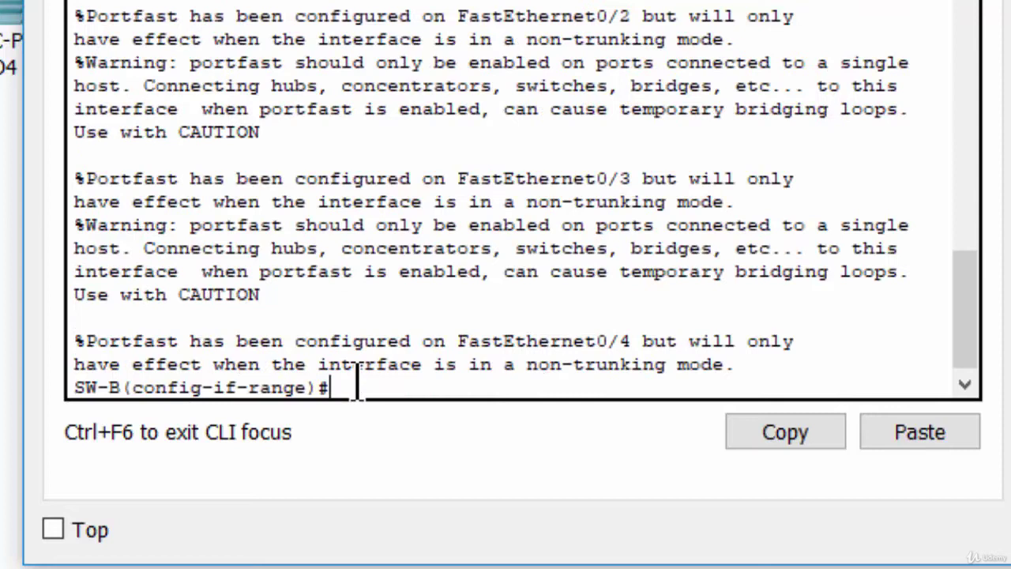
key("Return")
key("Return")
key("Return")
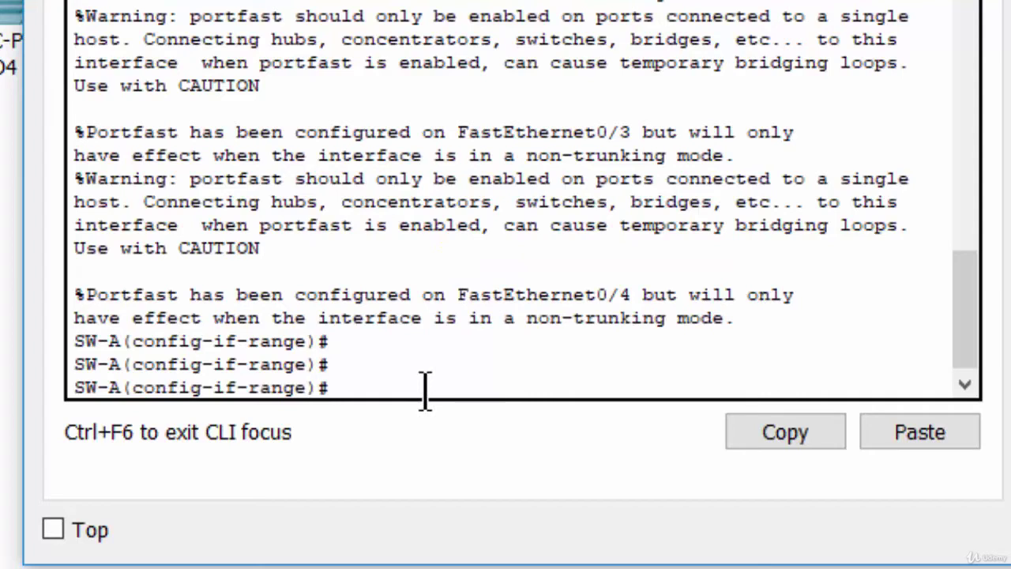
Apply 'spanning-tree bpduguard enable' to SW-A's Fa0/1–4 range
type("spa")
key("Tab")
type("bpdu")
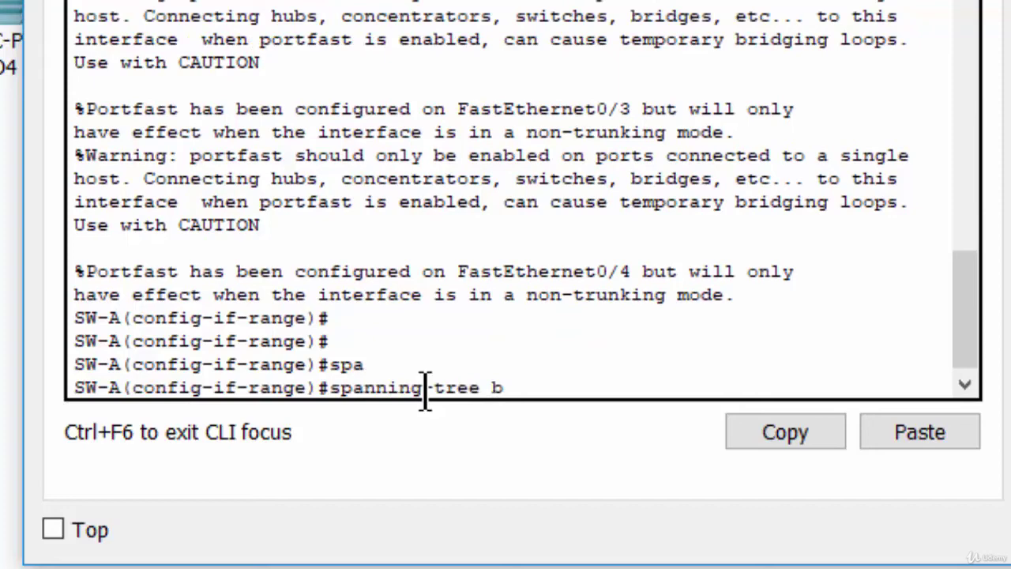
key("Tab")
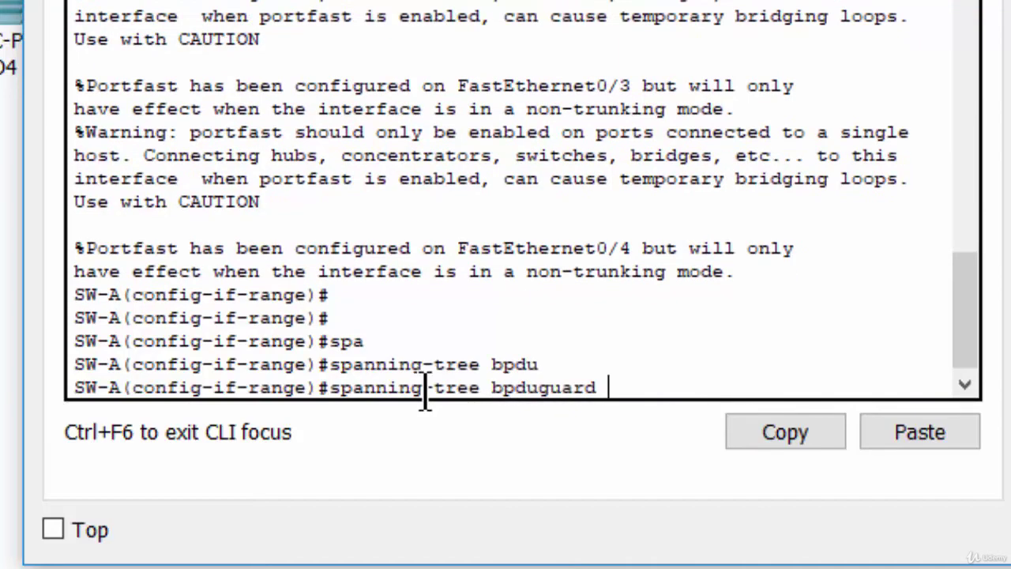
key("Return")
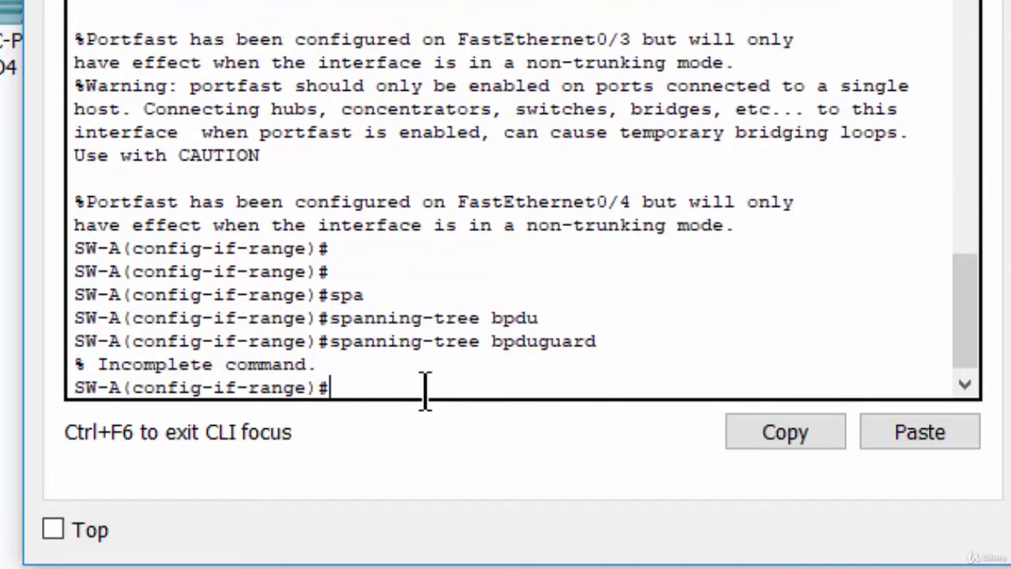
key("Up")
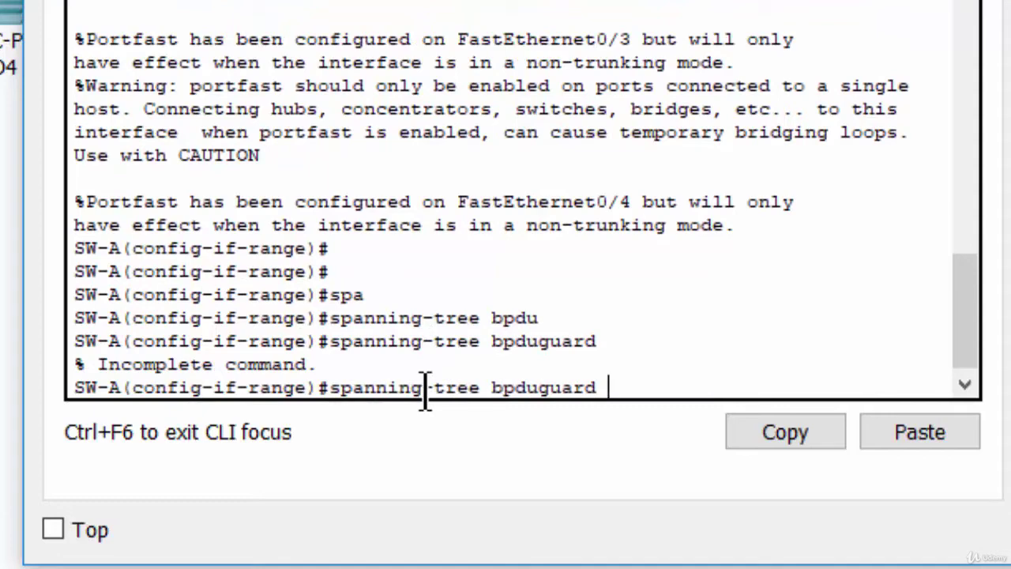
type("en")
key("Tab")
key("Return")
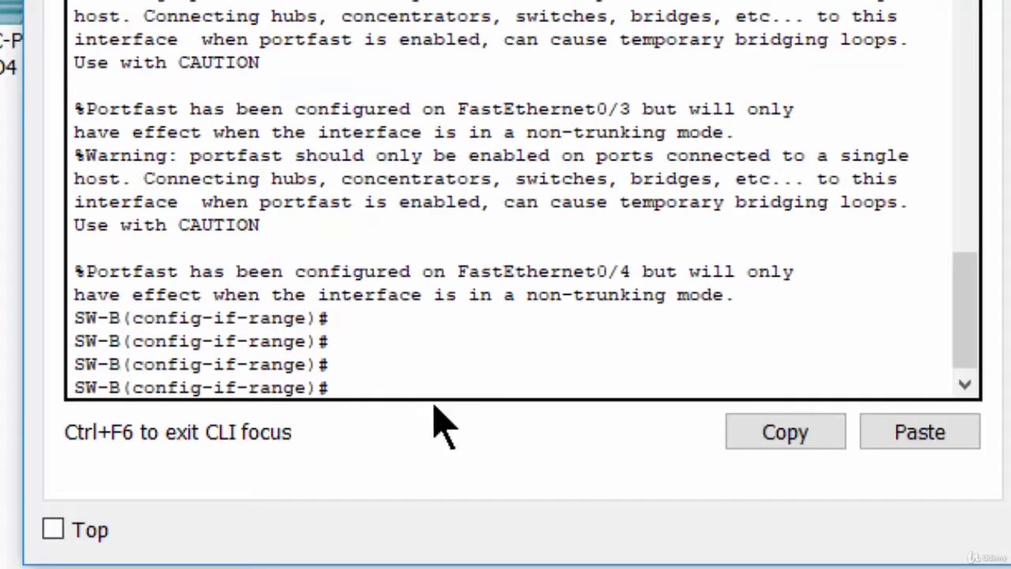
Apply 'spanning-tree bpduguard enable' to SW-B's Fa0/1–4 range
left_click(453, 391)
type("sp")
key("Tab")
type("a")
key("Tab")
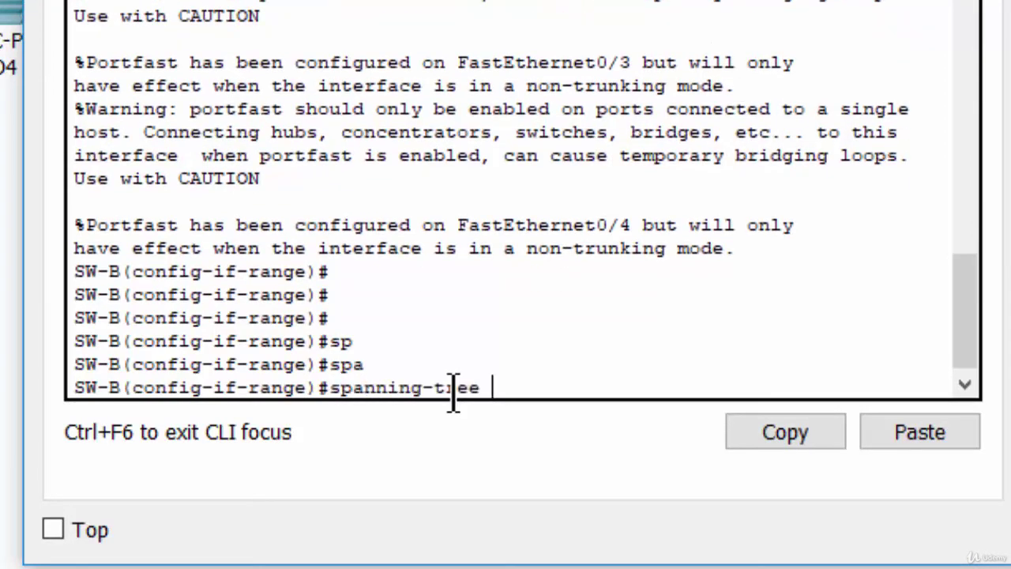
type("bp")
key("Tab")
type("en")
key("Tab")
key("Return")
key("Return")
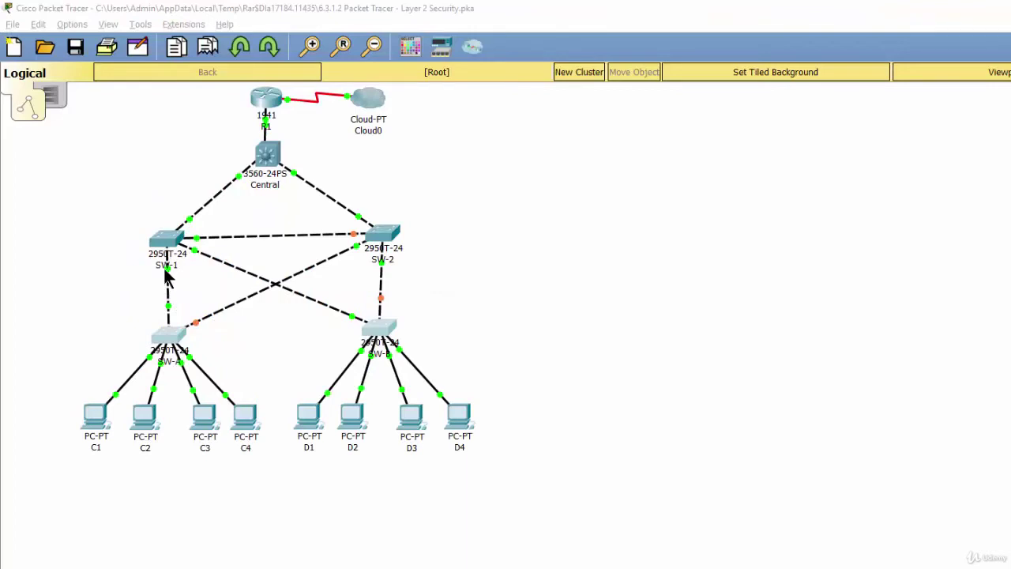
Select the SW-1 switch on the topology and open its command line
left_click_drag(130, 215, 177, 251)
left_click(139, 276)
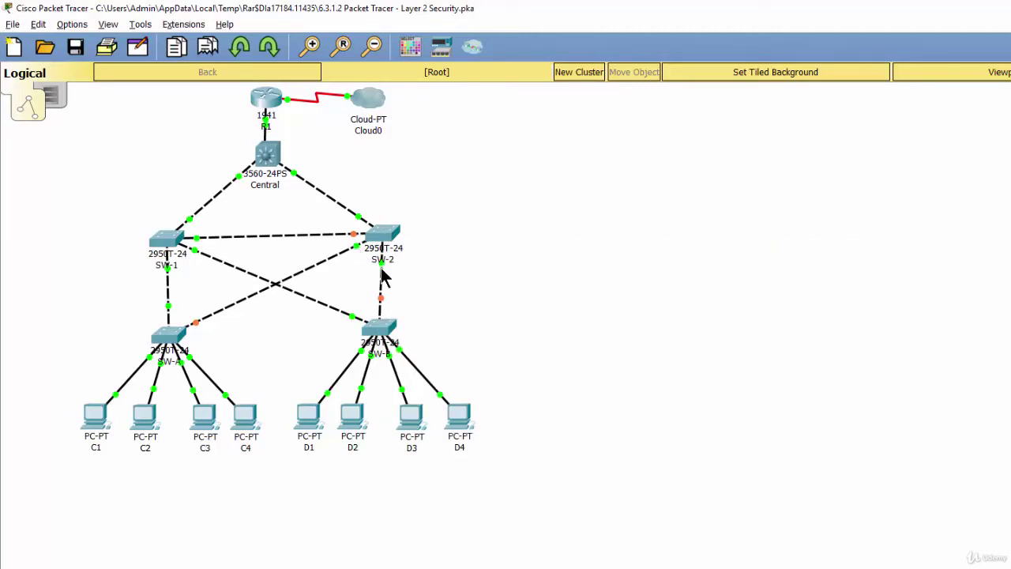
left_click(172, 240)
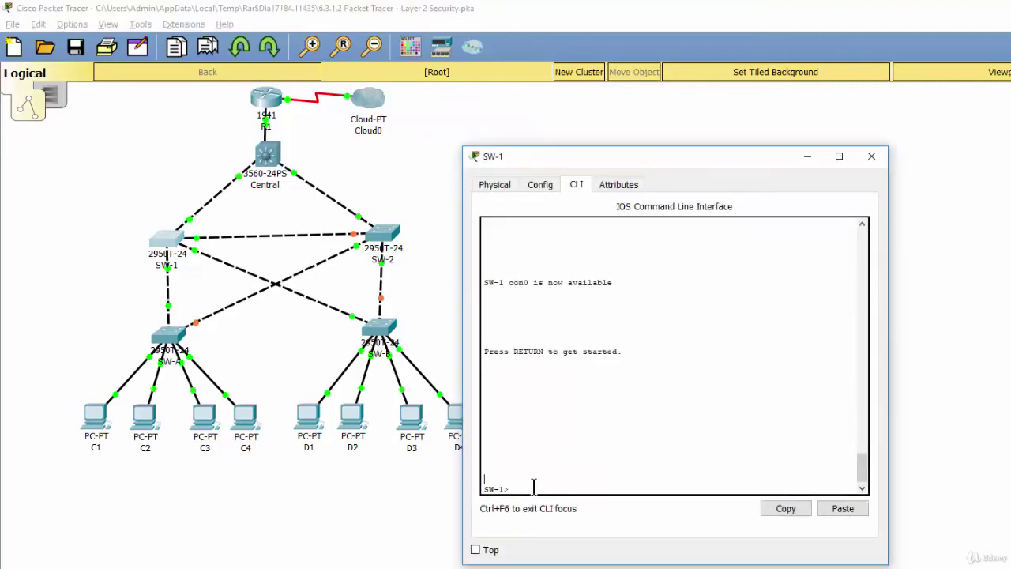
Take SW-1 to privileged, then global configuration mode, and begin 'do show spanning-tree'
type("en")
key("Return")
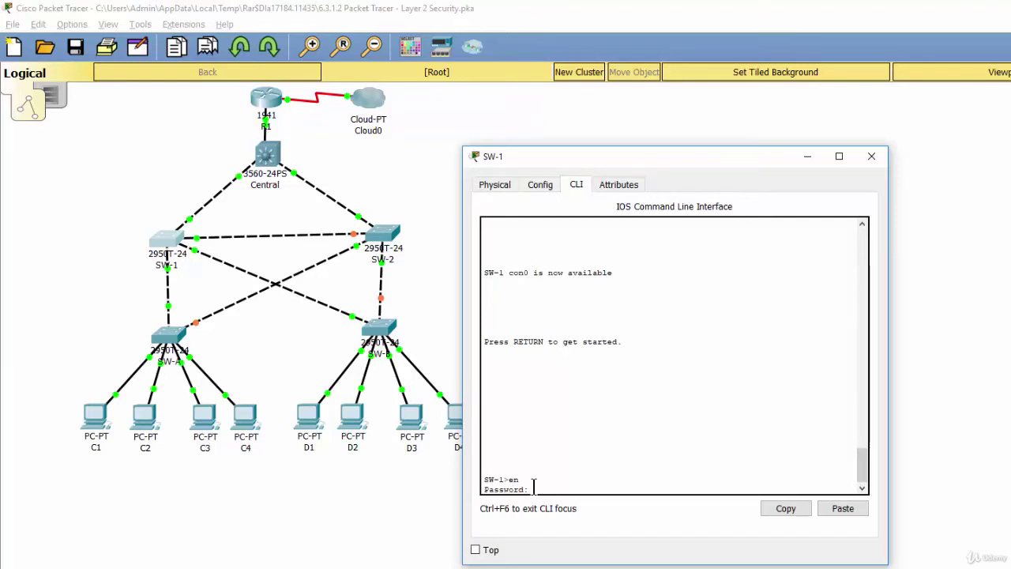
key("Return")
key("Return")
type("conf")
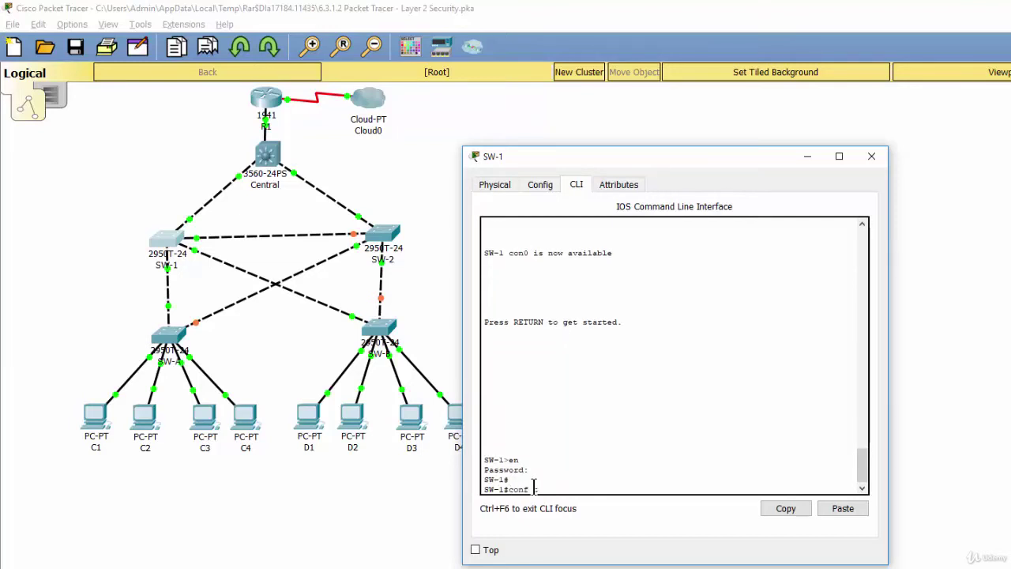
type(" t")
key("Return")
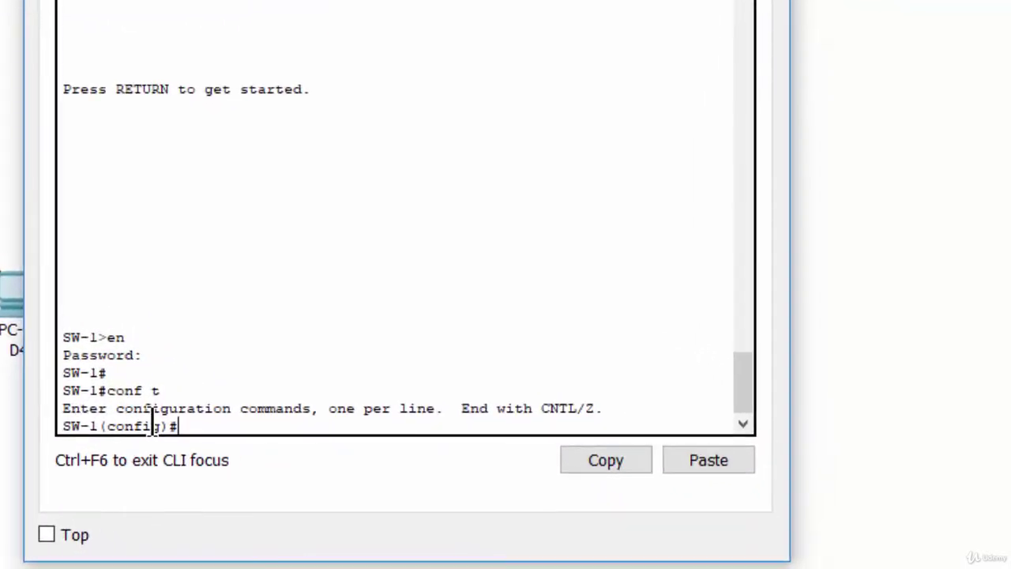
type("do show sp")
key("Tab")
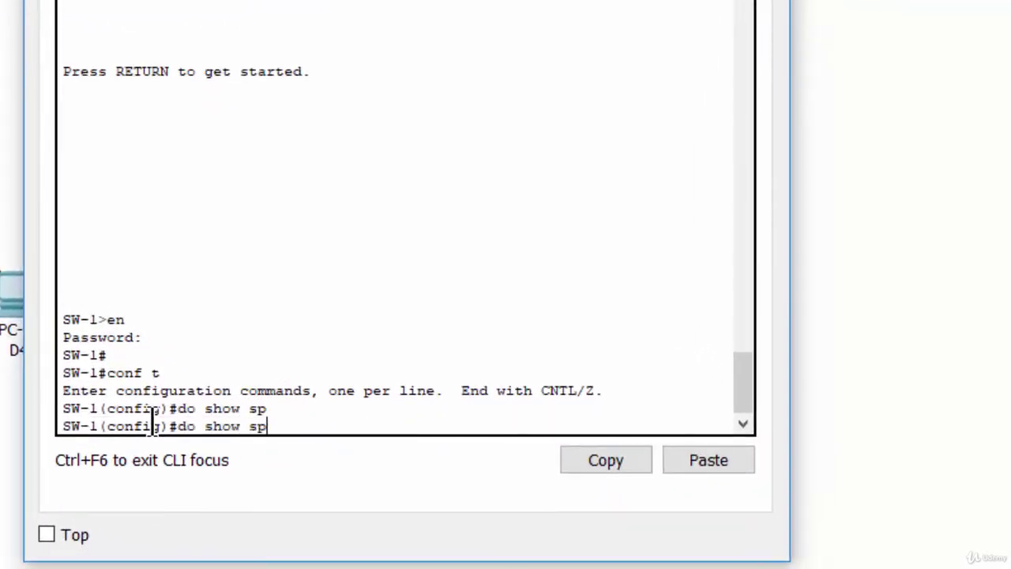
Show SW-1's spanning tree, checking Fa0/23–24 as designated and Gi0/1 as root port
key("Return")
key("Return")
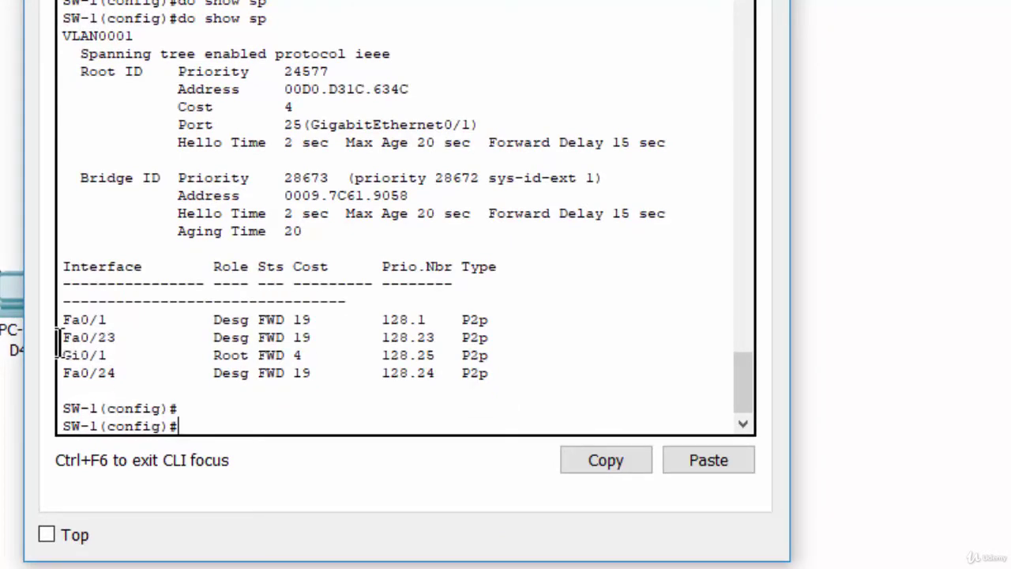
left_click_drag(62, 337, 132, 337)
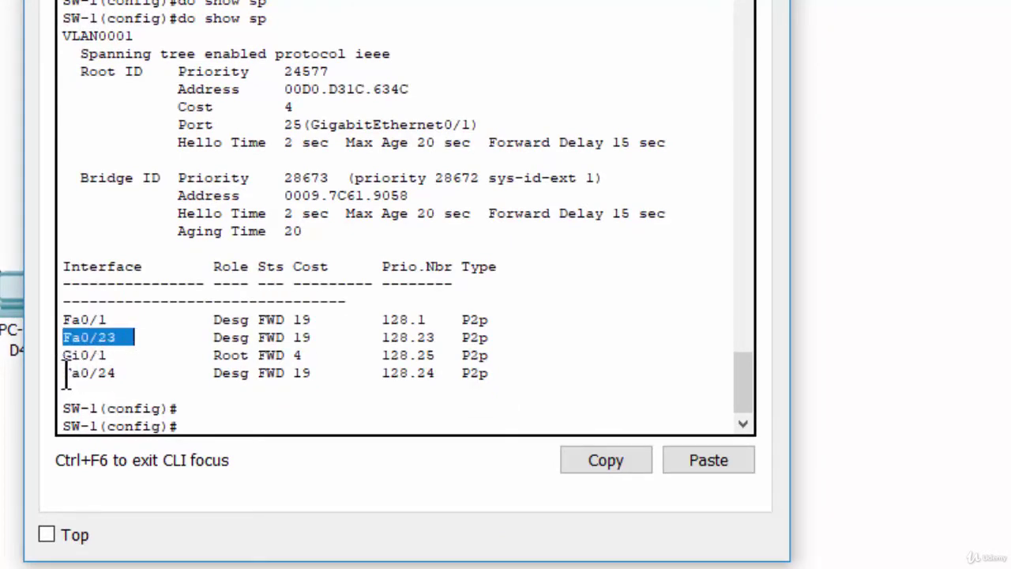
left_click_drag(63, 374, 360, 377)
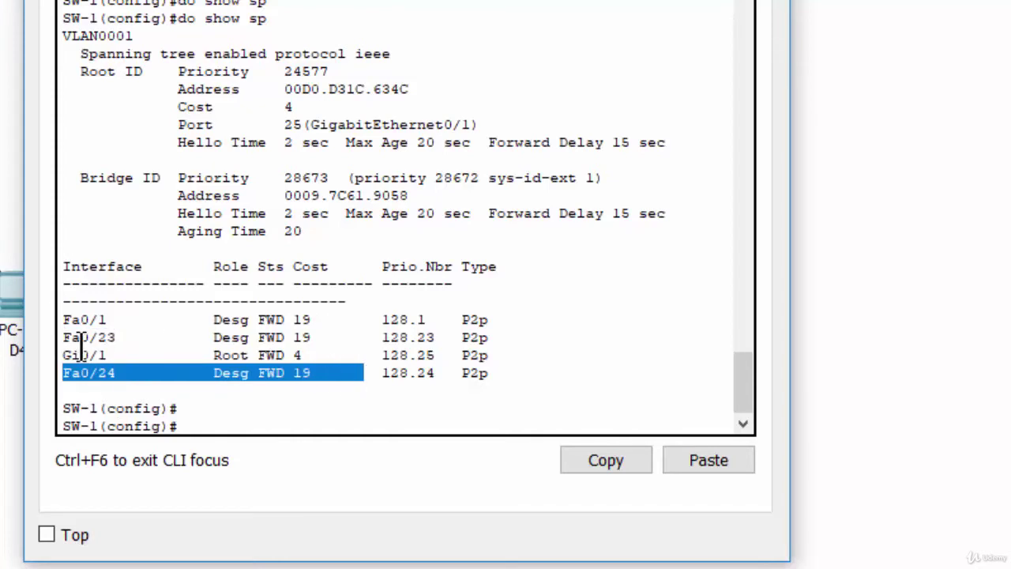
left_click_drag(63, 337, 205, 338)
left_click_drag(70, 355, 311, 356)
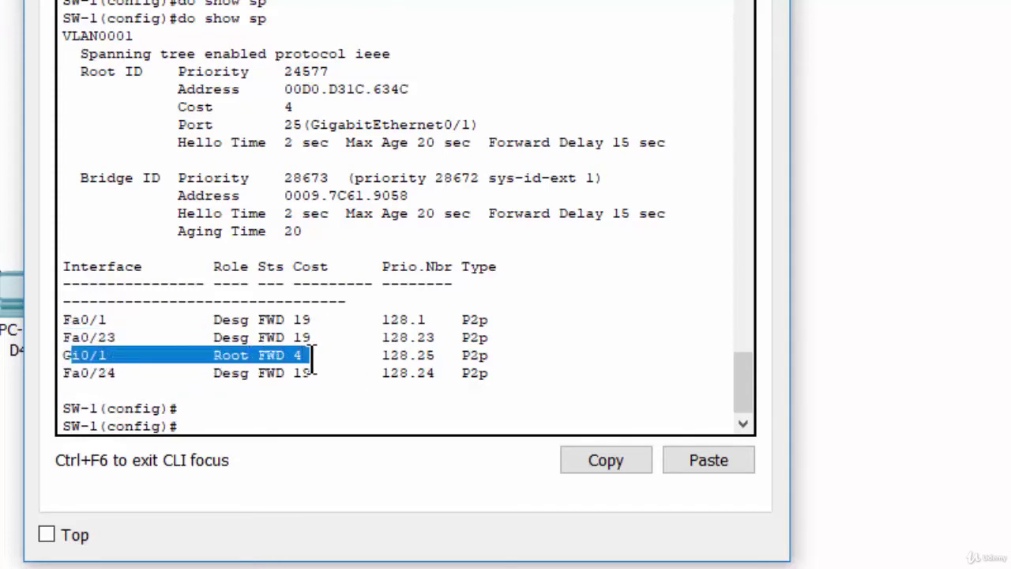
left_click(214, 427)
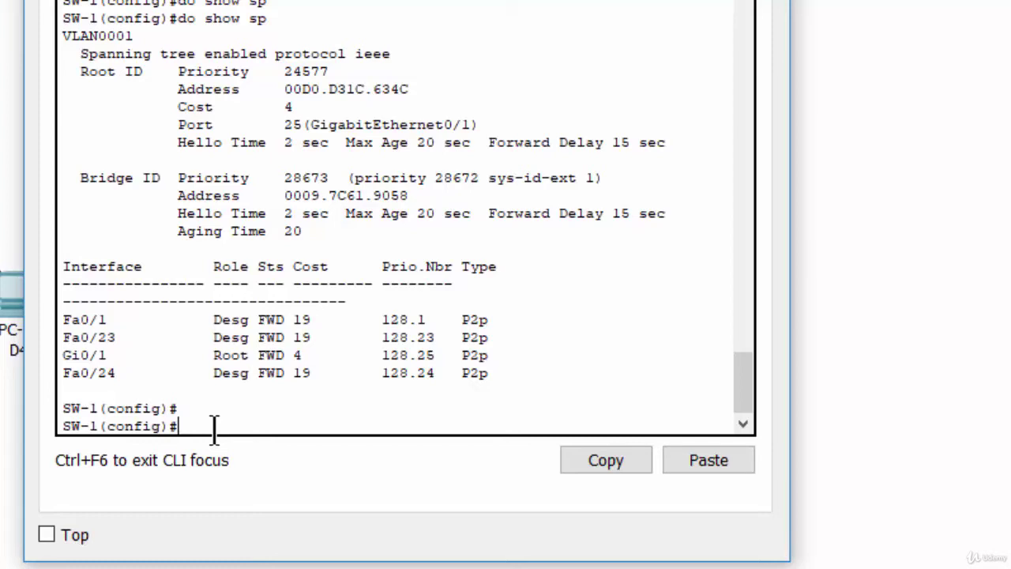
Apply 'spanning-tree guard root' to SW-1 interface range Fa0/23 - 24
type("int range fa0/23 - 24")
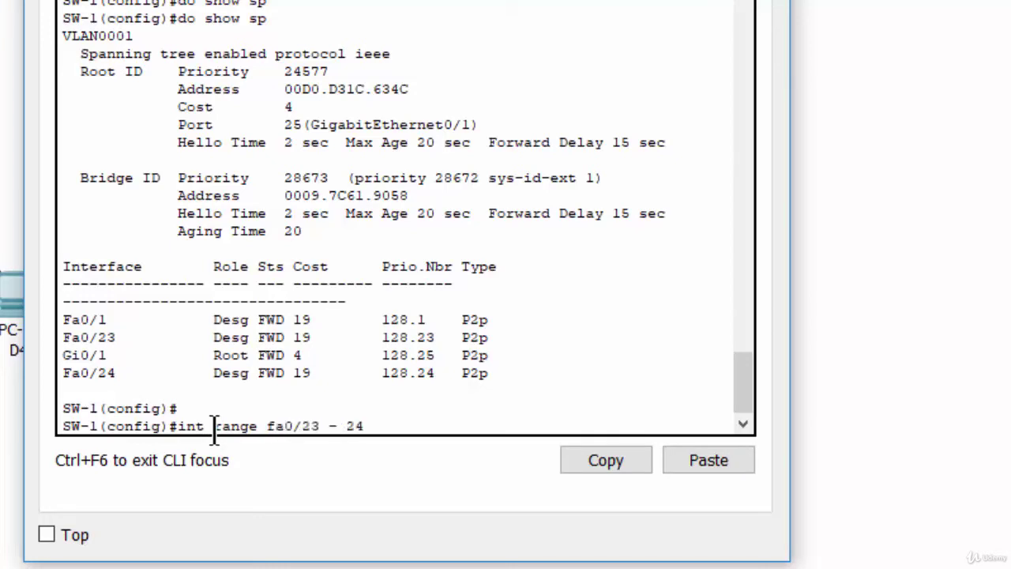
key("Return")
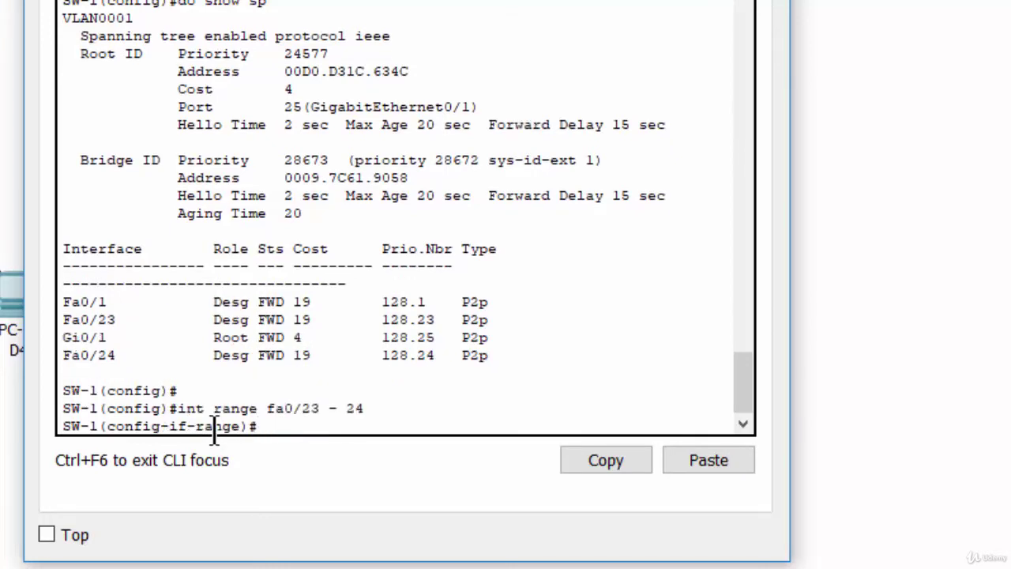
type("spa")
key("Tab")
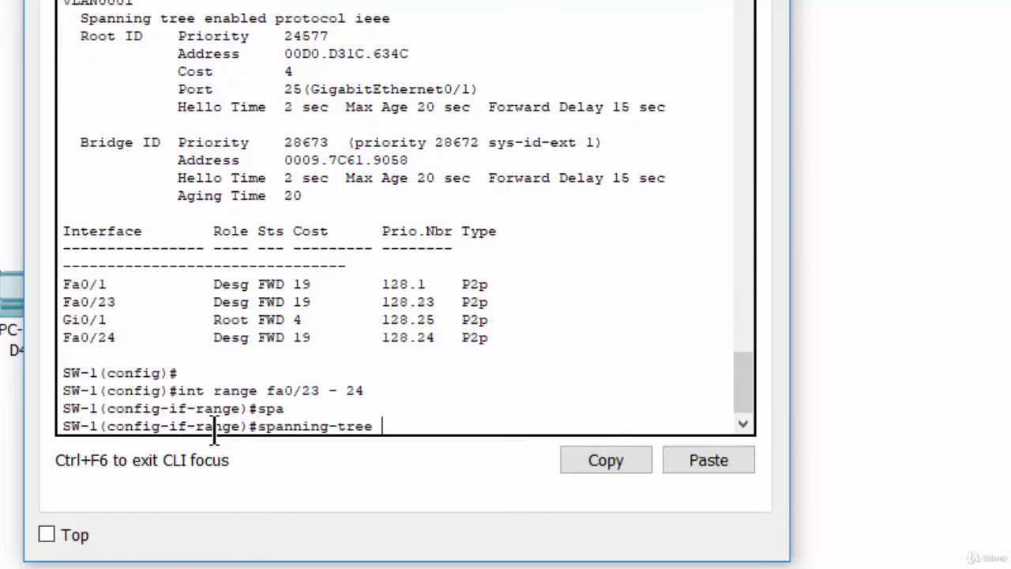
type("guear")
key("BackSpace")
key("Tab")
type("roo")
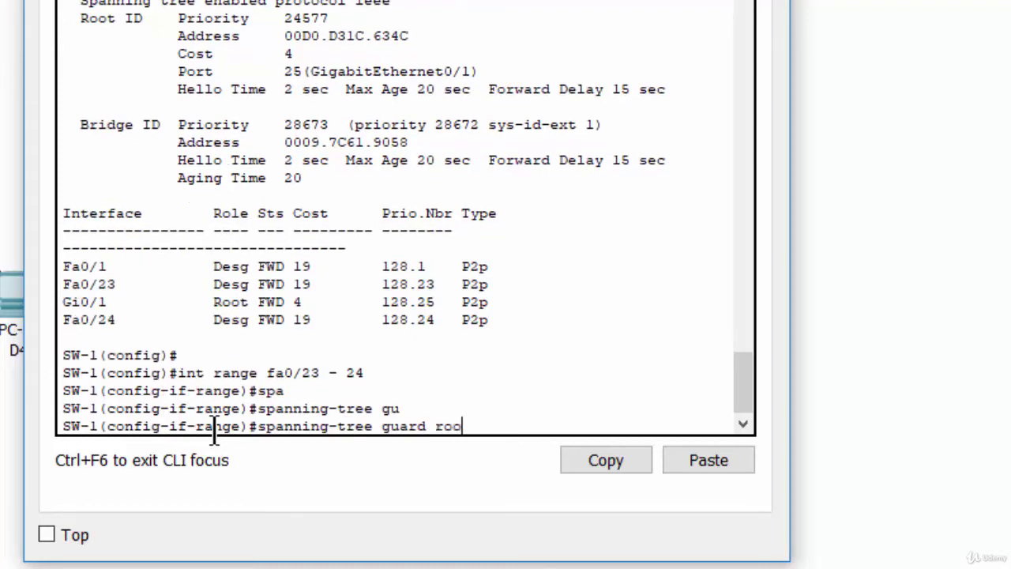
key("Tab")
key("Return")
key("Return")
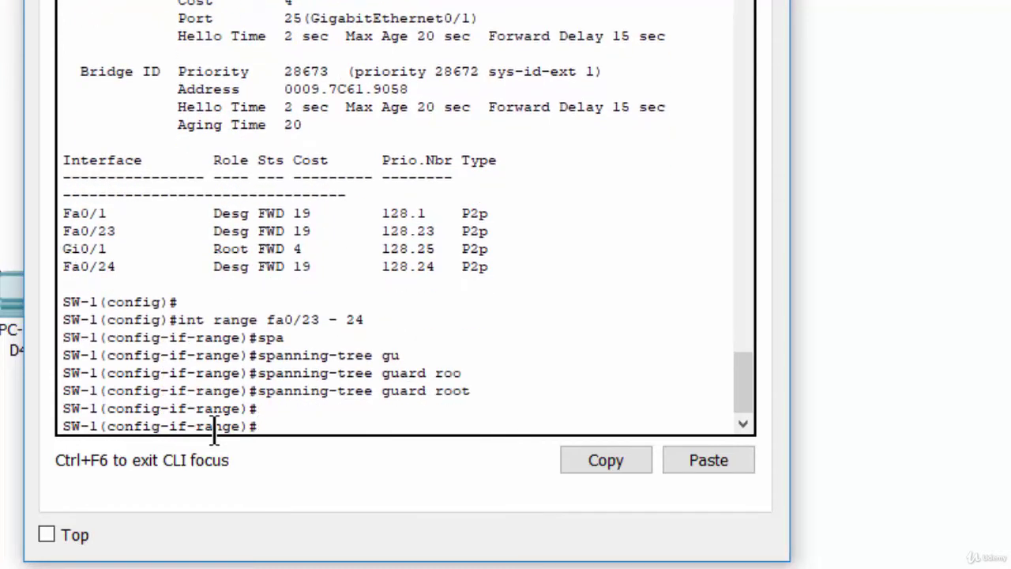
Highlight the Fa0/1 port entry in SW-1's spanning-tree output
left_click_drag(119, 214, 60, 214)
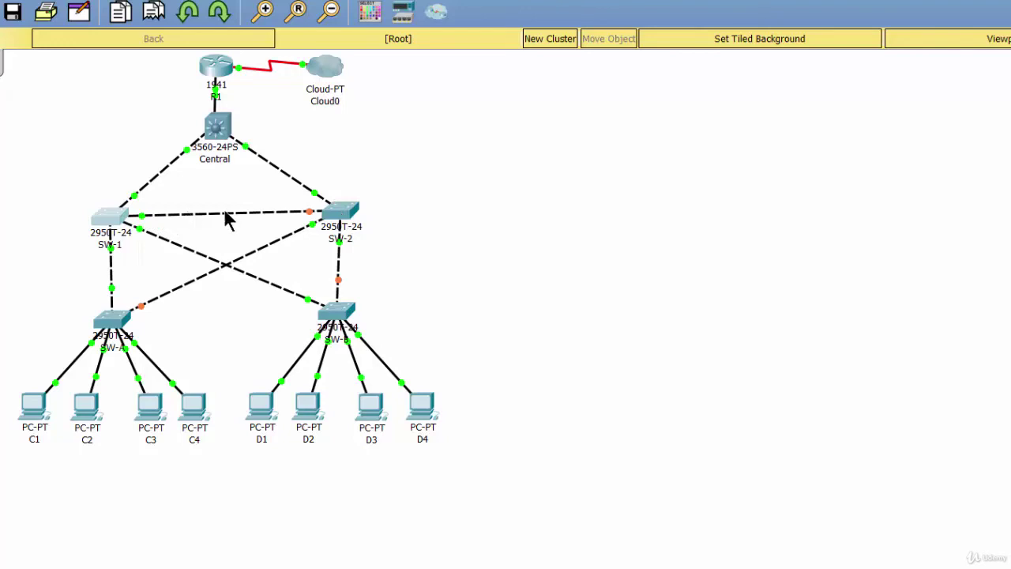
Open SW-2's command line and enter privileged mode, then global configuration mode
left_click(340, 215)
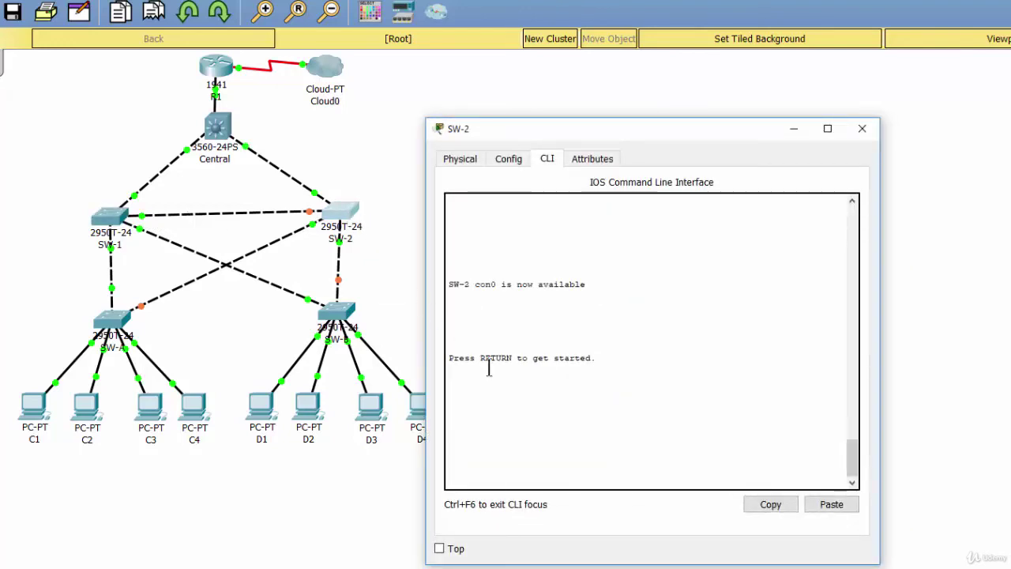
key("Return")
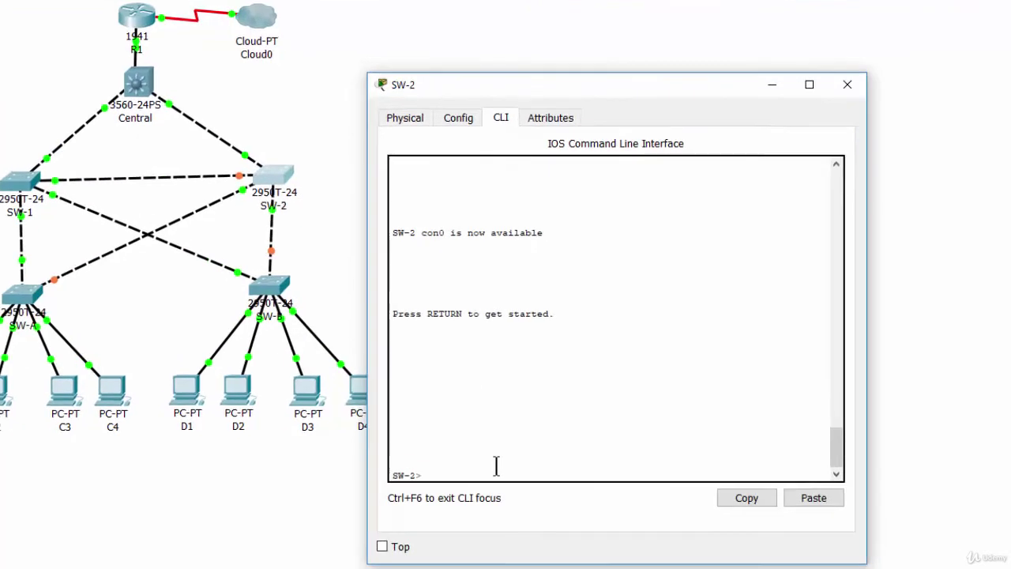
type("en")
key("Return")
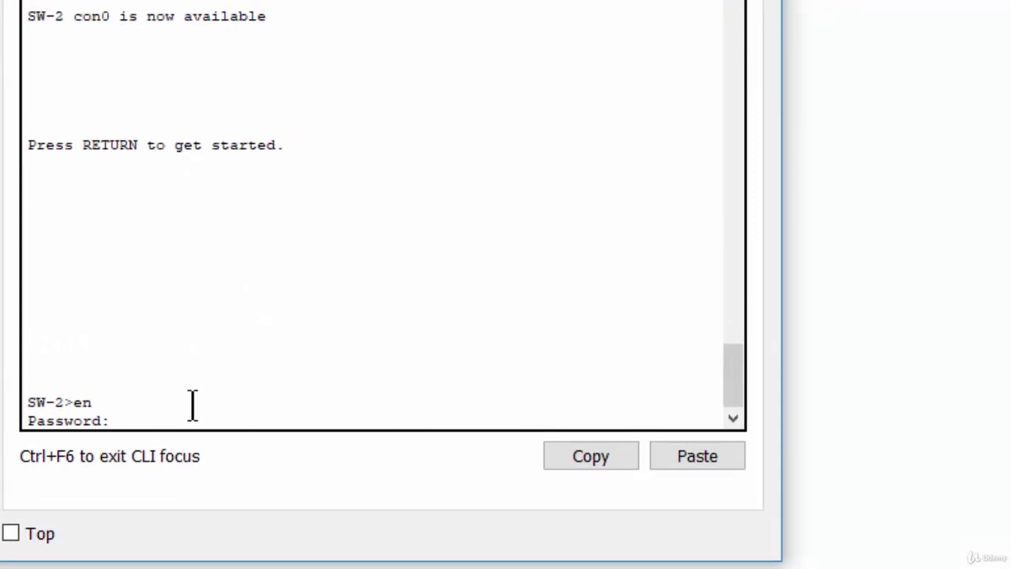
key("Return")
type("conf t")
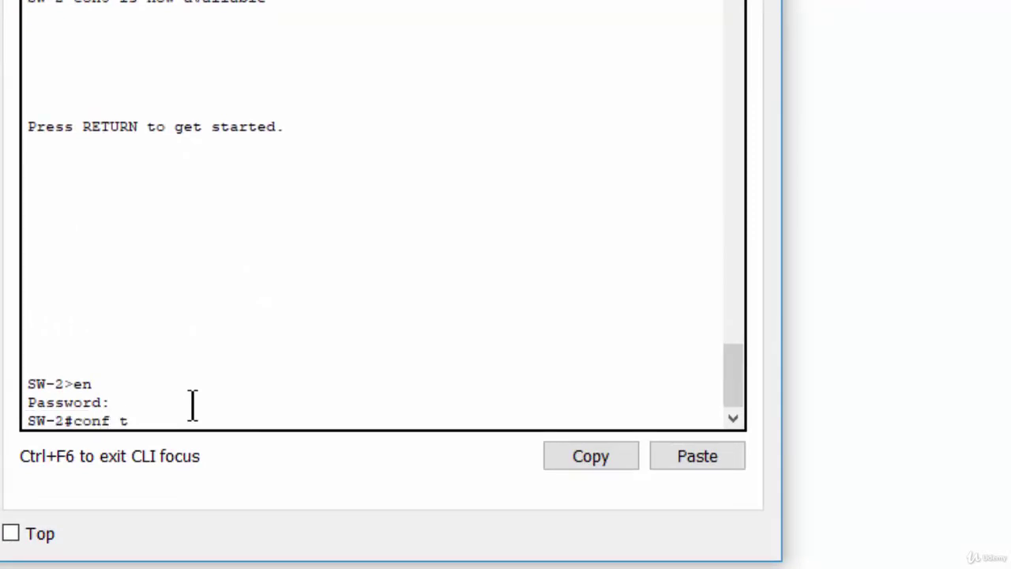
key("Return")
type("int")
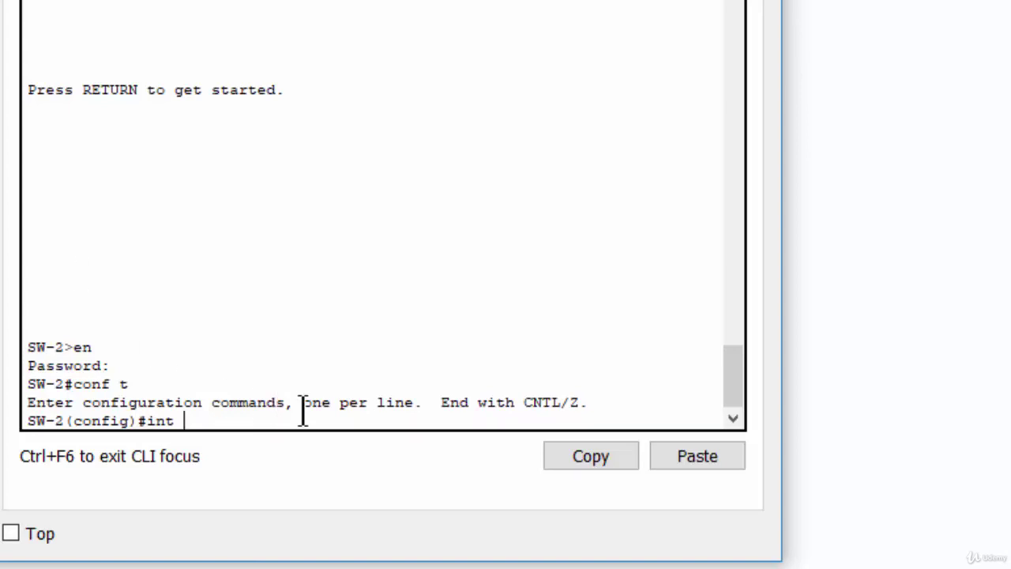
key("BackSpace")
key("BackSpace")
key("BackSpace")
Run 'do show spanning-tree' on SW-2 and highlight the Fa0/23, Fa0/24 and blocked Fa0/1 rows
type("do show sp")
key("Return")
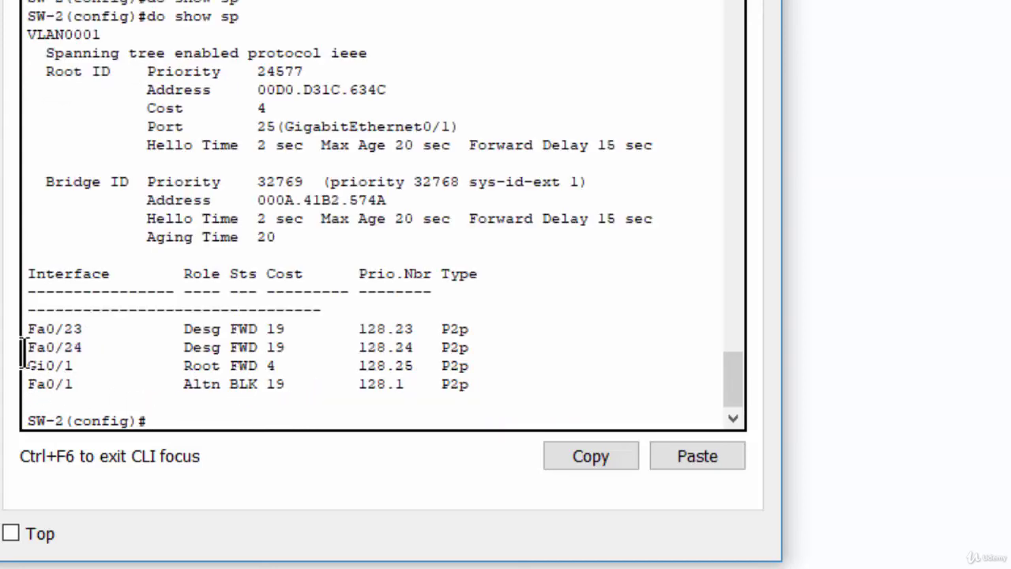
left_click_drag(24, 332, 473, 349)
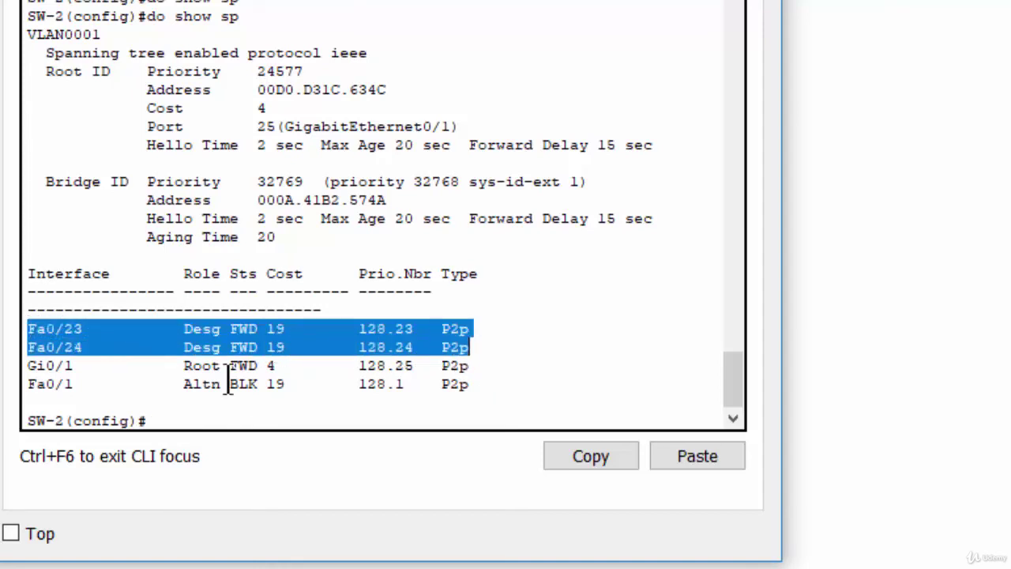
left_click_drag(28, 365, 510, 364)
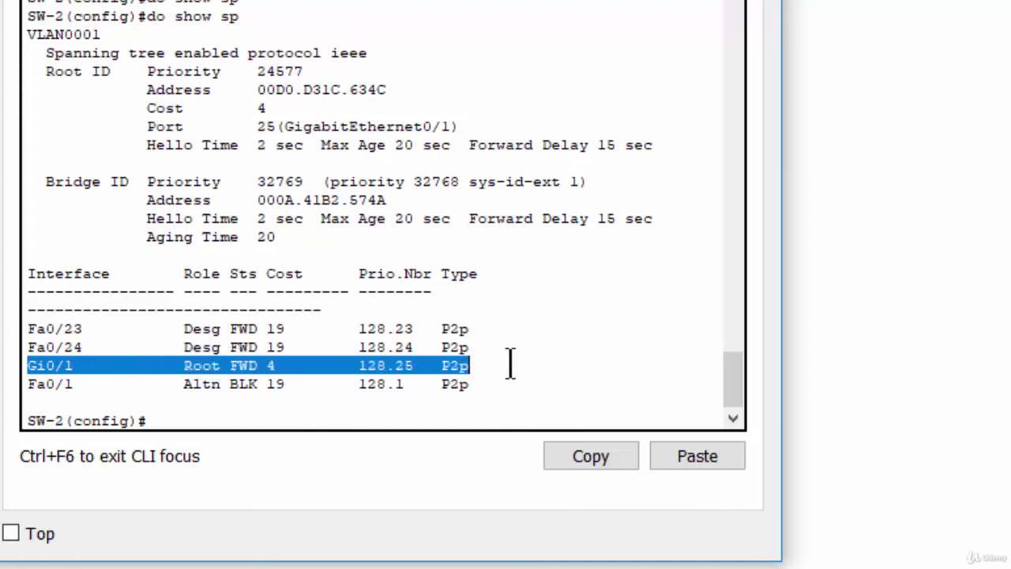
left_click_drag(28, 384, 165, 421)
Return to SW-2's config prompt and begin typing 'int range'
left_click(188, 422)
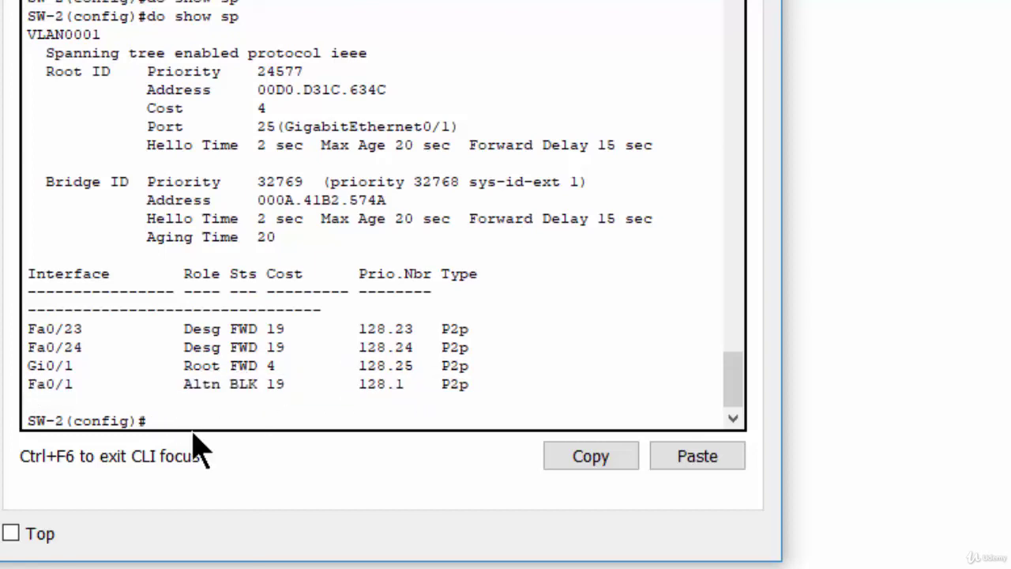
type("int range fa0/23 - 24")
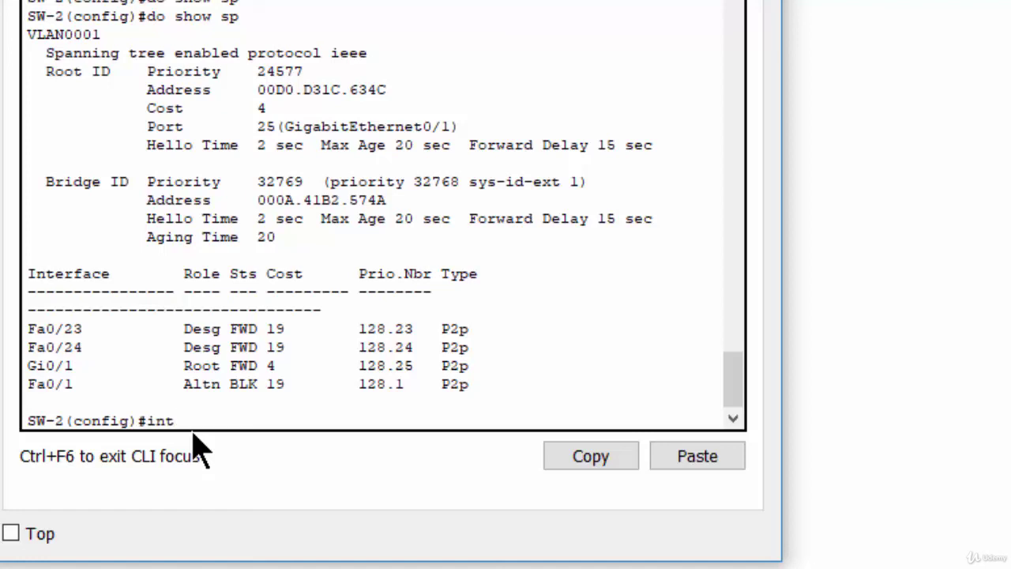